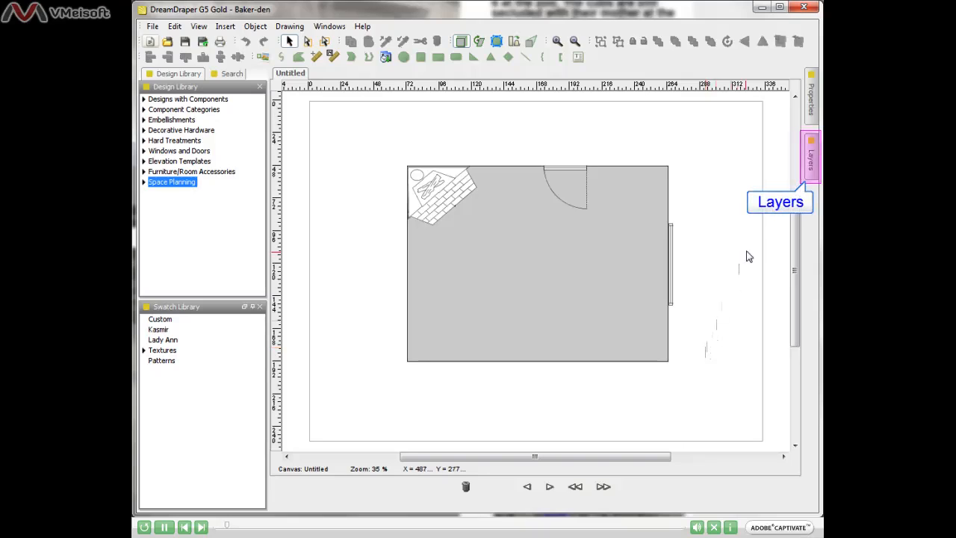
Pin the Layers panel open and make Layer 2 the active layer.
left_click(813, 163)
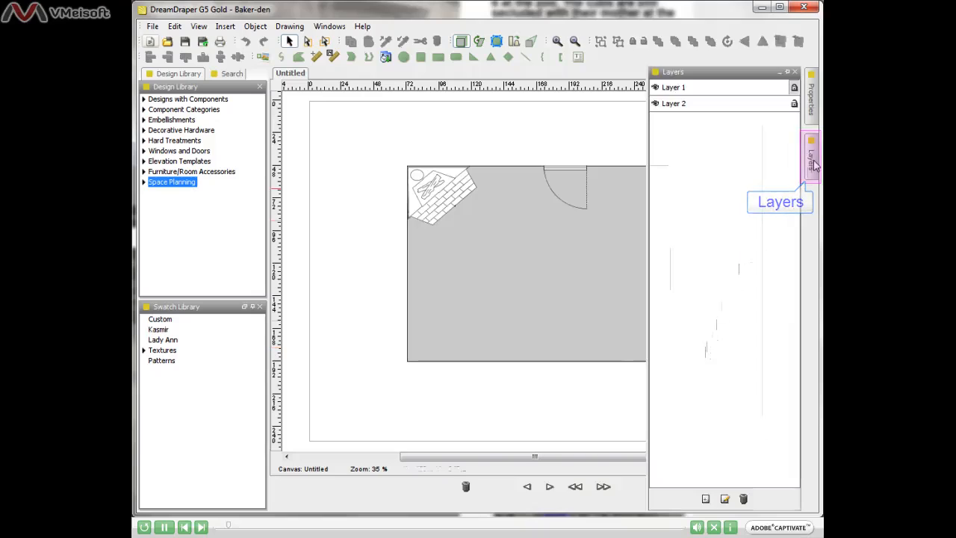
left_click(788, 72)
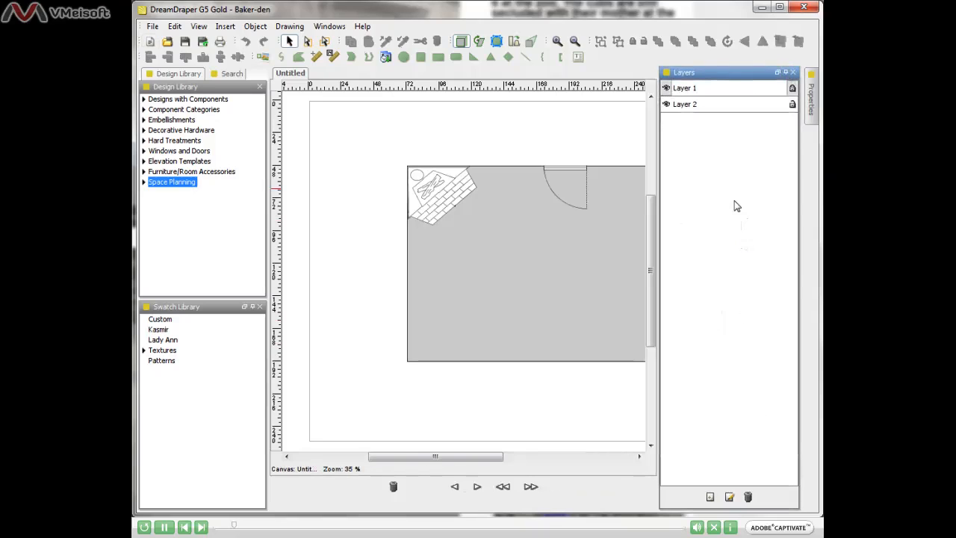
left_click(728, 108)
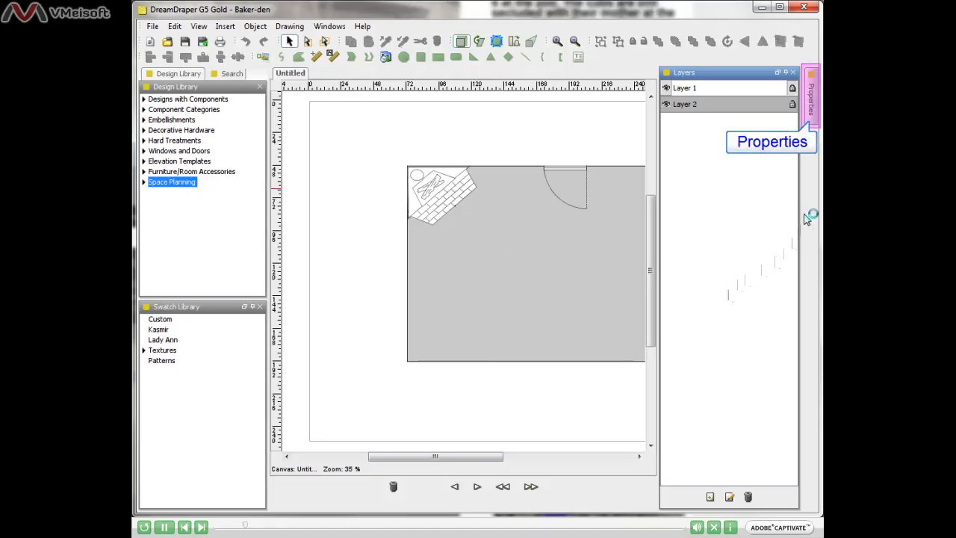
Show the canvas grid with a spacing of 12 inches, and collapse the pinned Layers panel to free canvas space.
left_click(812, 112)
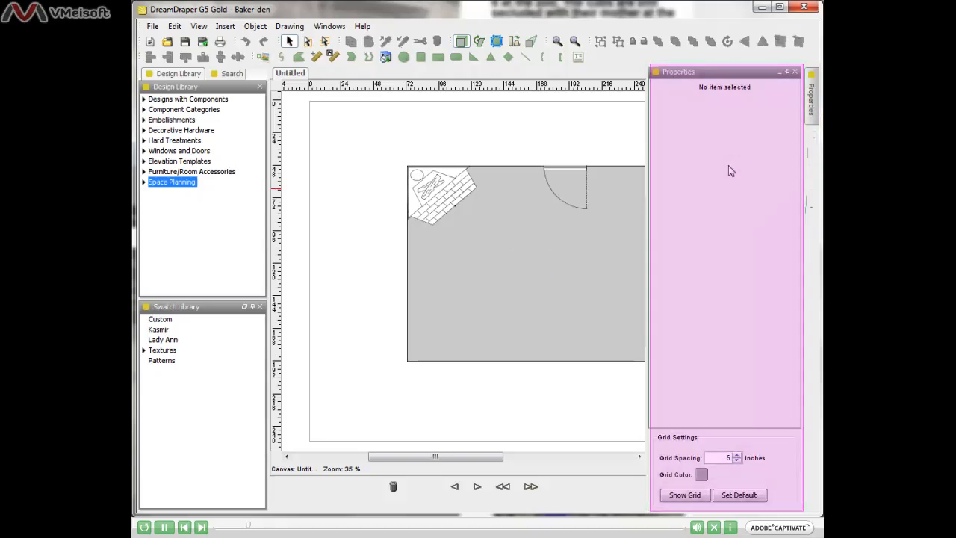
left_click(683, 495)
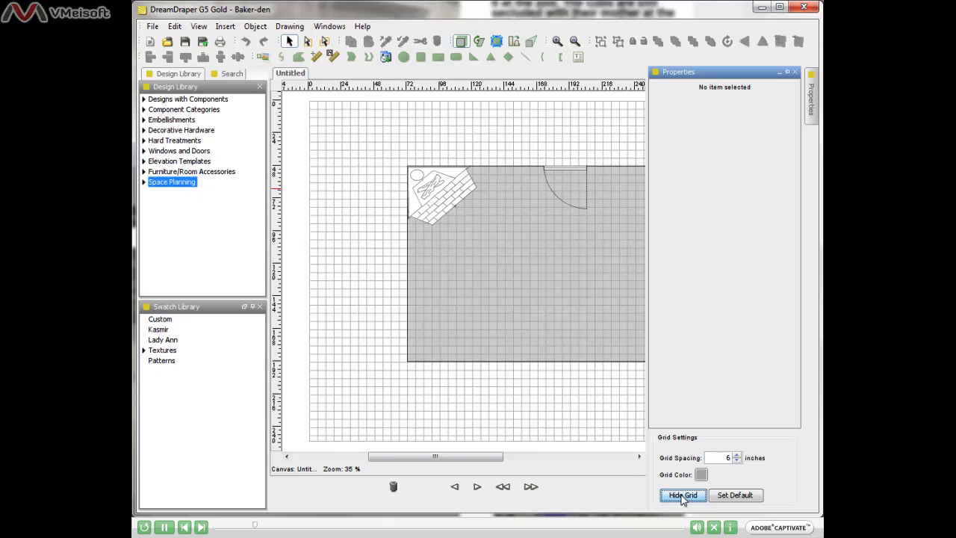
double_click(724, 458)
type("12")
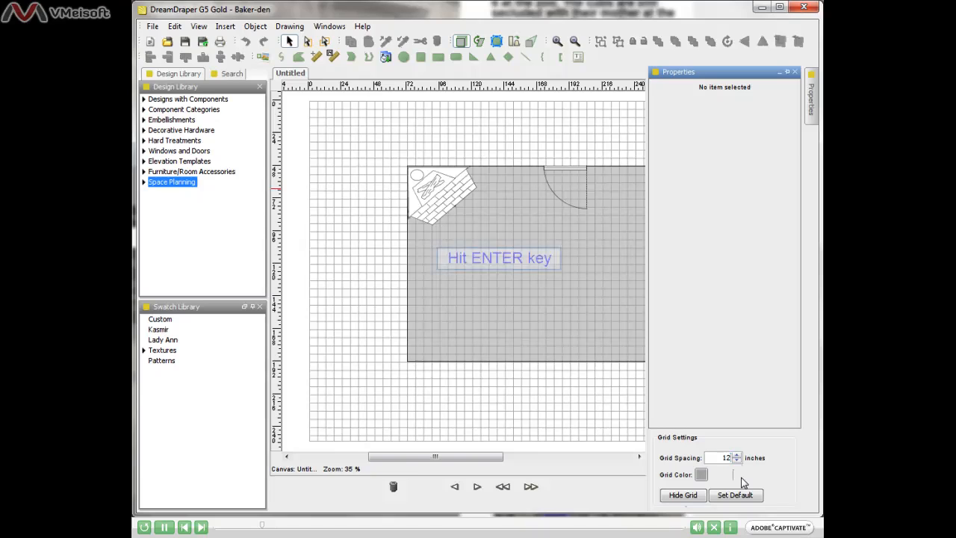
key("Return")
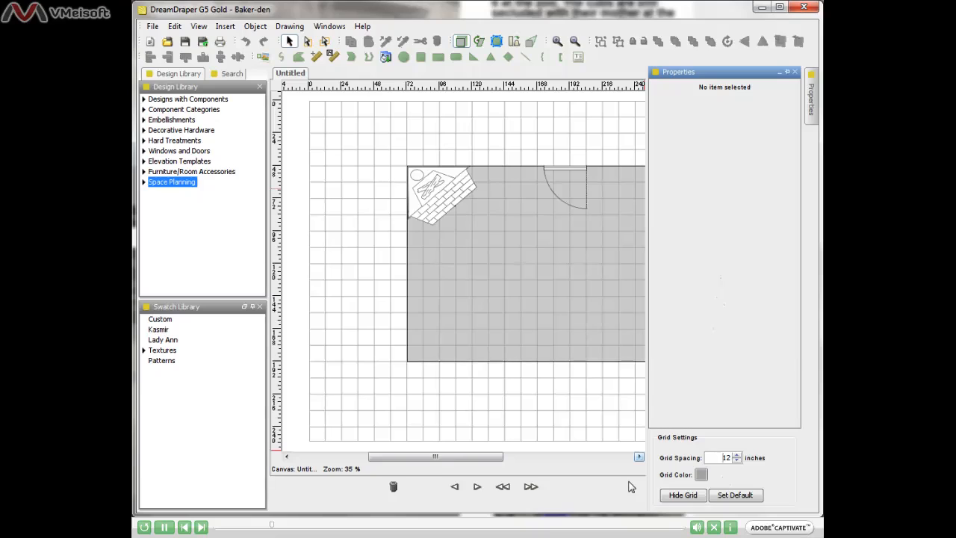
left_click(582, 425)
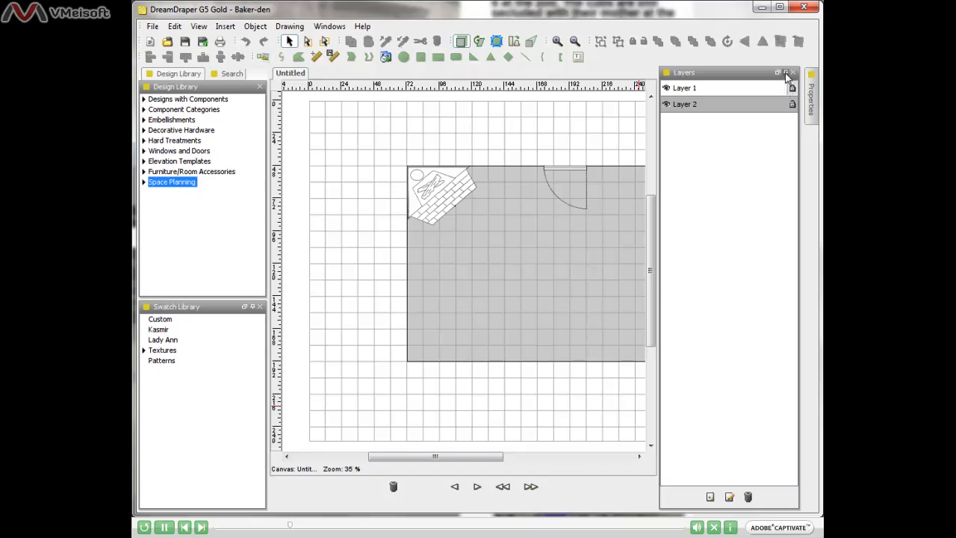
left_click(785, 73)
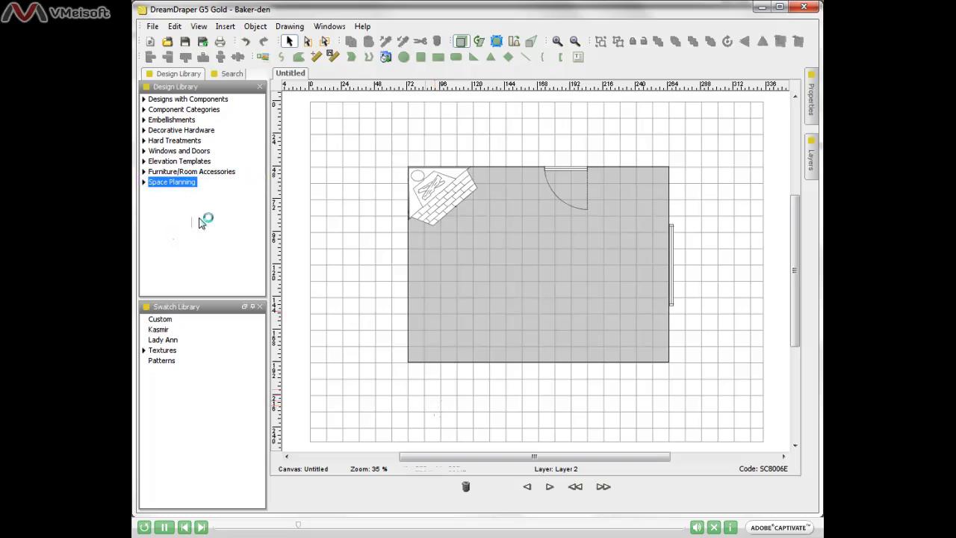
Place sofa SC8006C from the Space Planning living-dining sofa and chair sets across the room's left wall, below the fireplace.
left_click(144, 183)
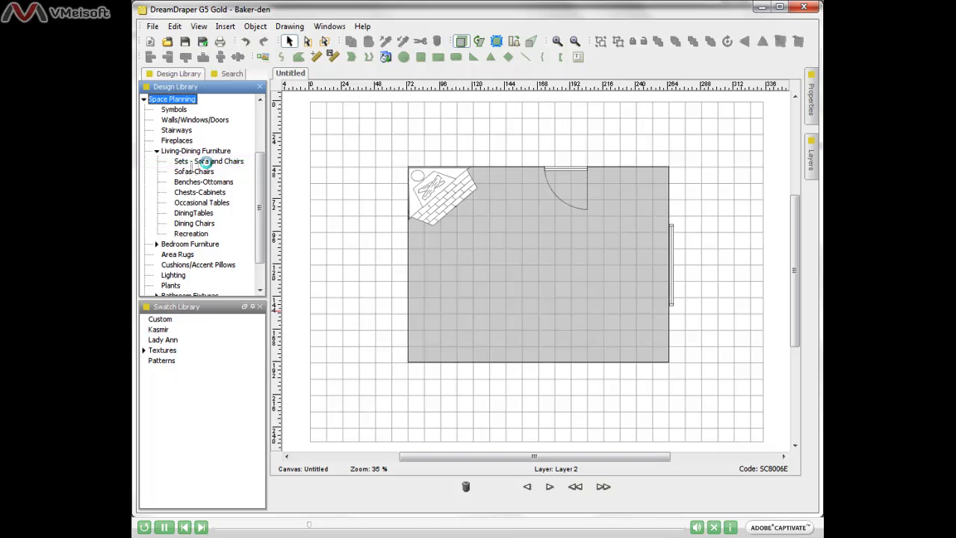
left_click(188, 166)
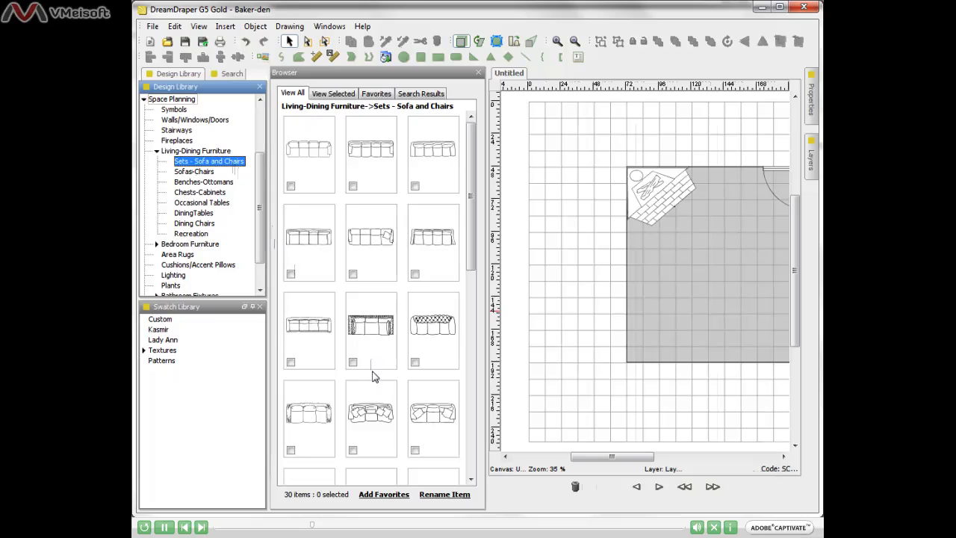
left_click(379, 440)
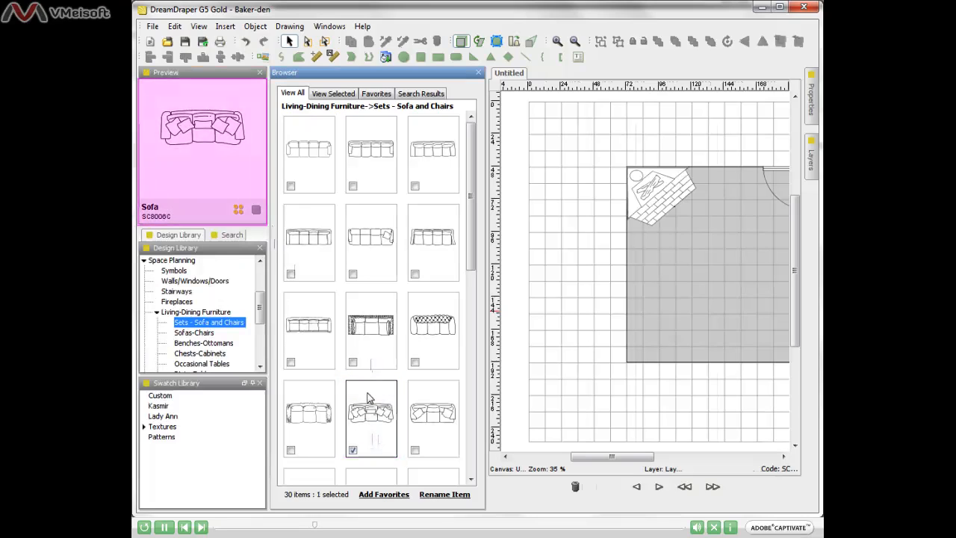
left_click_drag(202, 128, 571, 219)
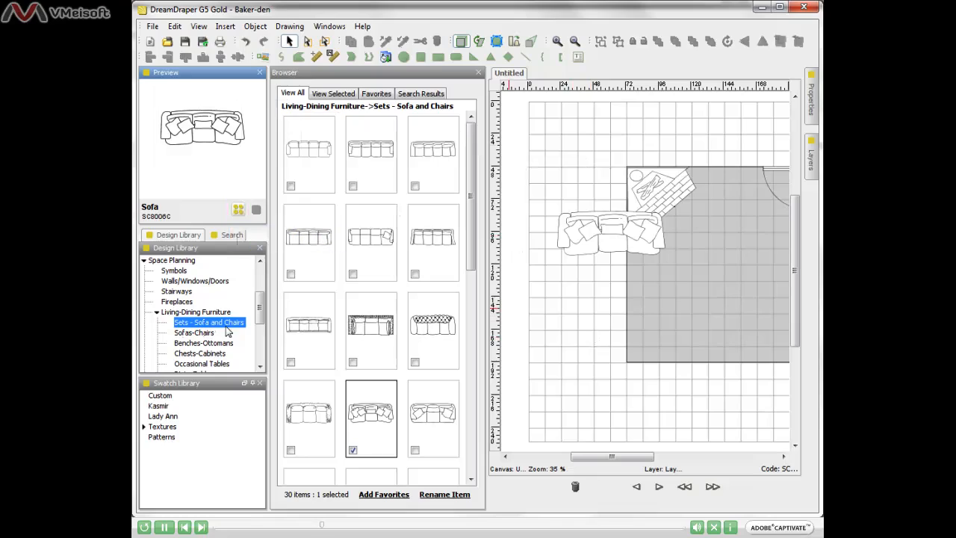
Place the sofa's matching chair SC8006A below it near the room's lower-left corner, and close the item browser.
left_click(239, 211)
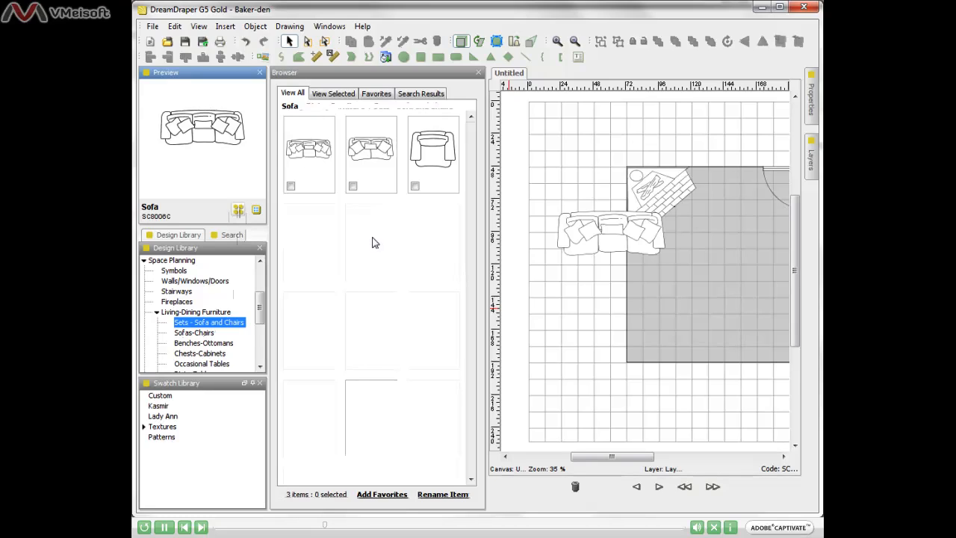
left_click(427, 154)
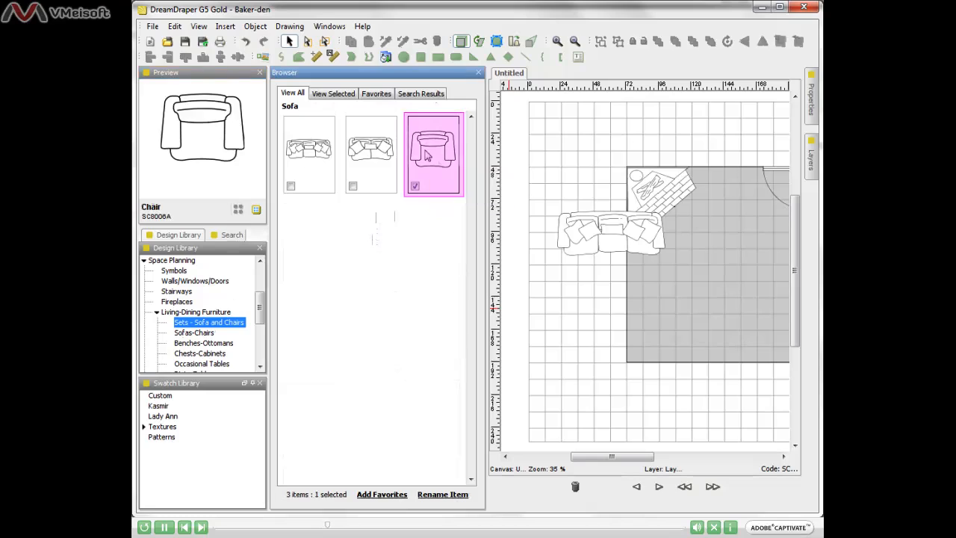
left_click_drag(427, 154, 601, 317)
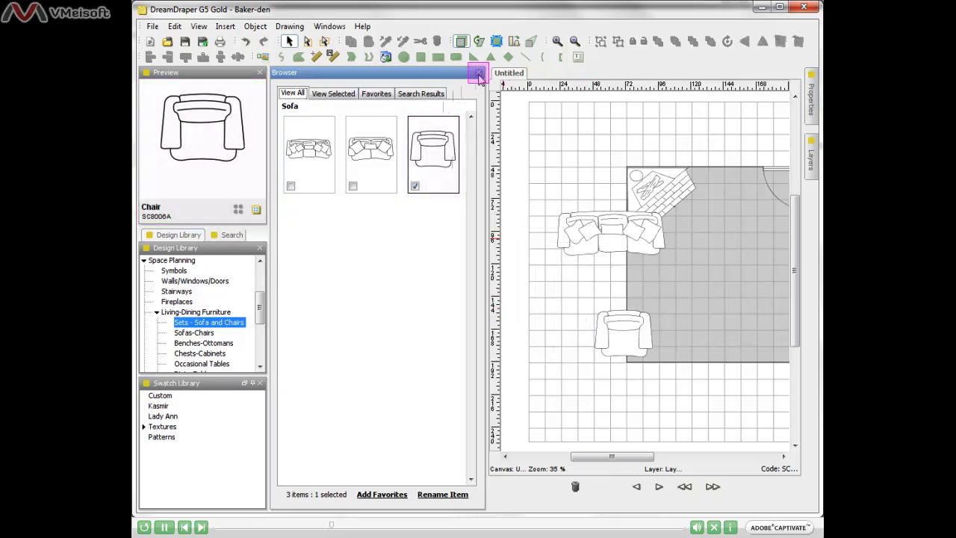
left_click(478, 75)
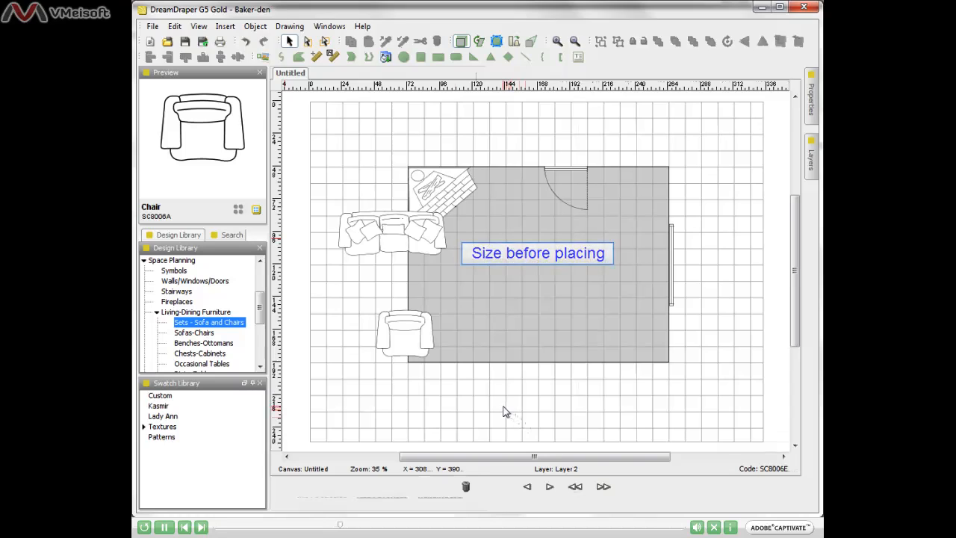
Scale the sofa to a width of 87 inches with its aspect ratio maintained.
left_click(376, 251)
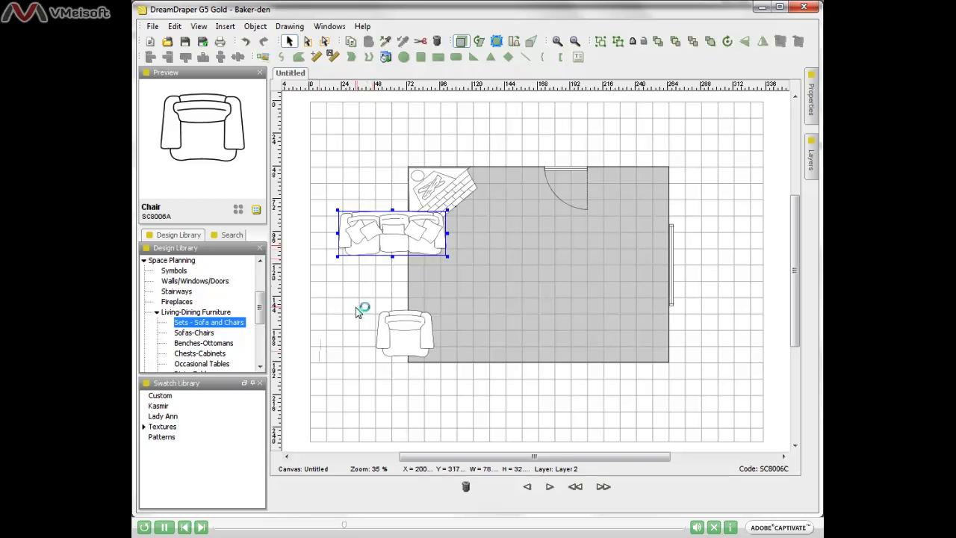
left_click(255, 28)
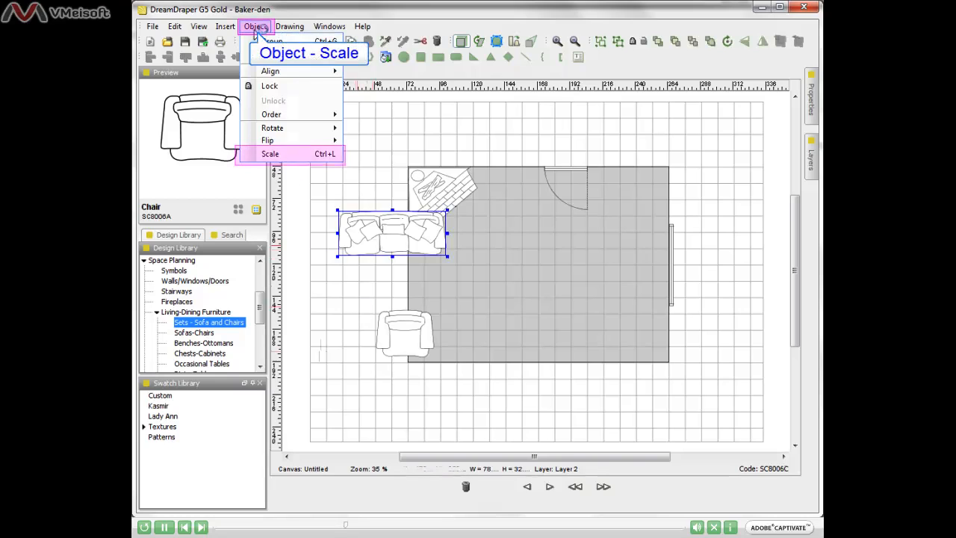
left_click(279, 154)
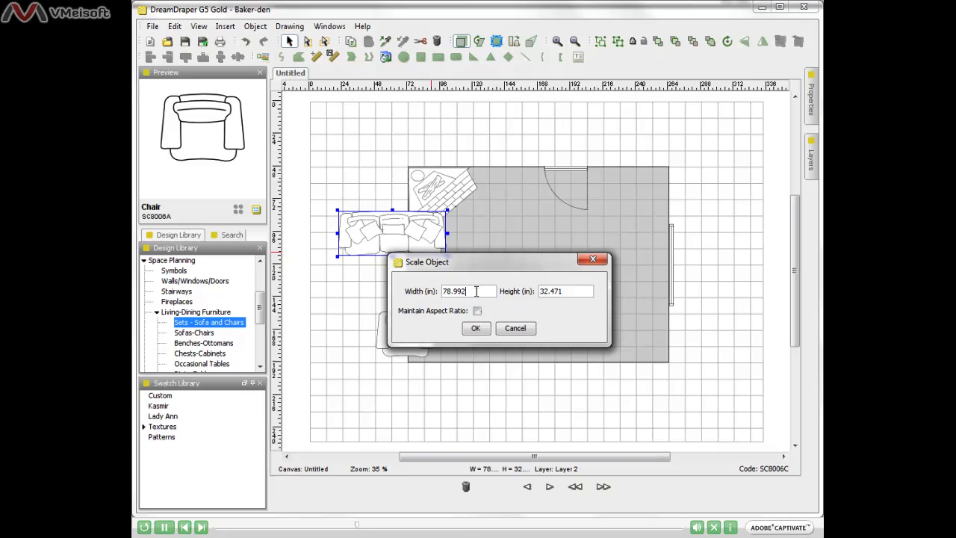
left_click_drag(476, 291, 430, 291)
left_click(478, 311)
left_click_drag(463, 292, 434, 297)
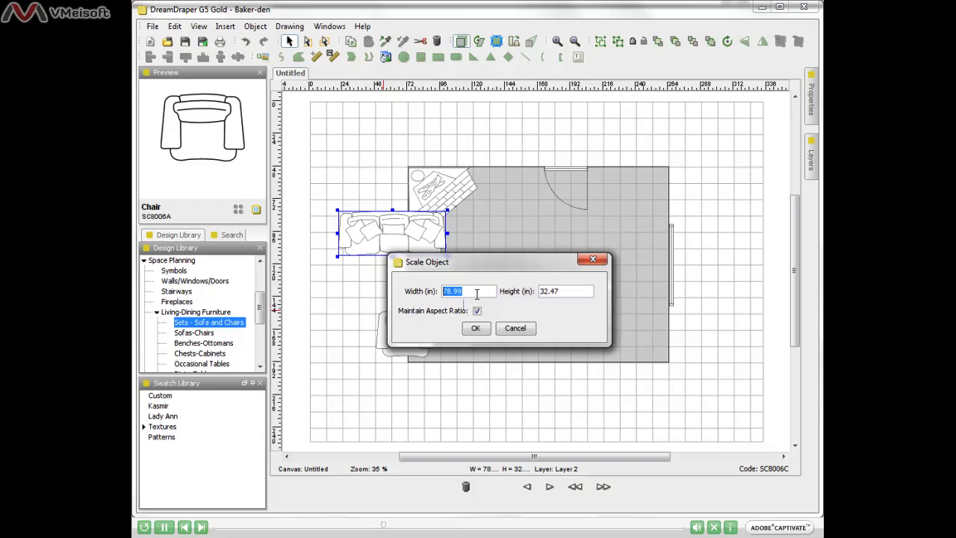
type("87")
left_click(475, 330)
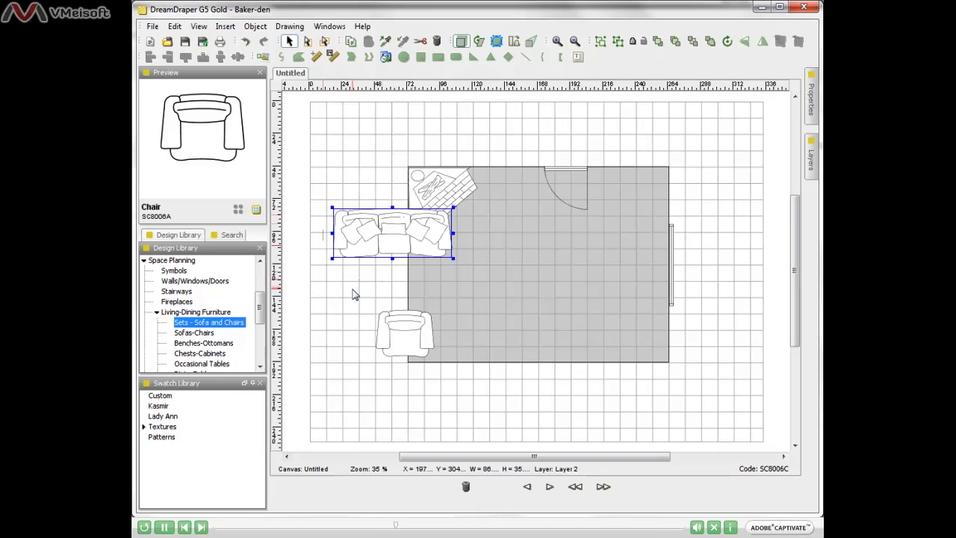
Scale the chair to a width of 38 inches with its aspect ratio maintained.
left_click(414, 336)
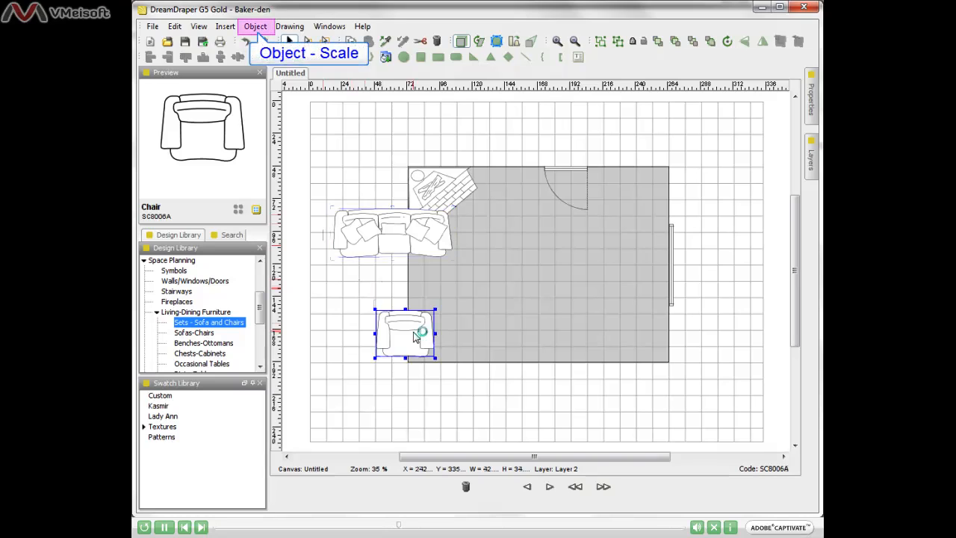
left_click(255, 26)
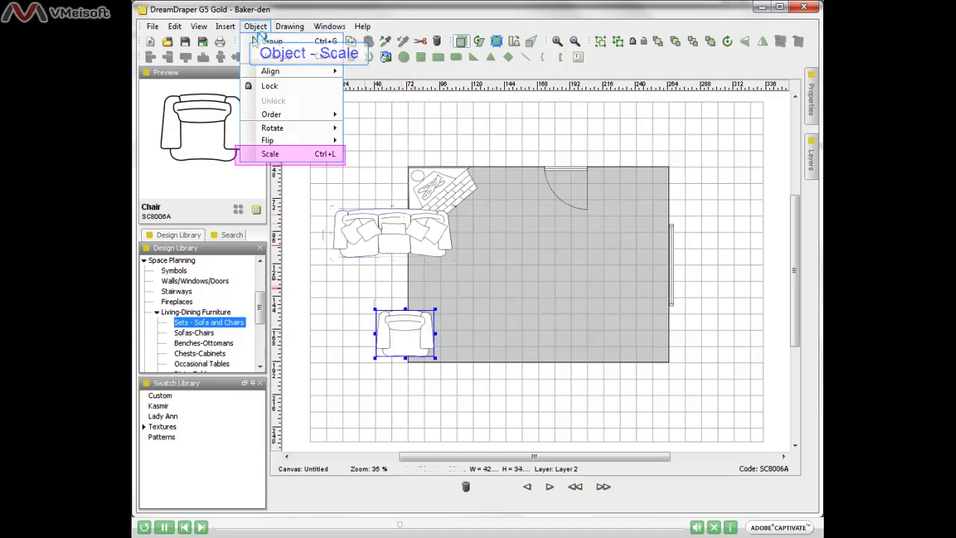
left_click(298, 156)
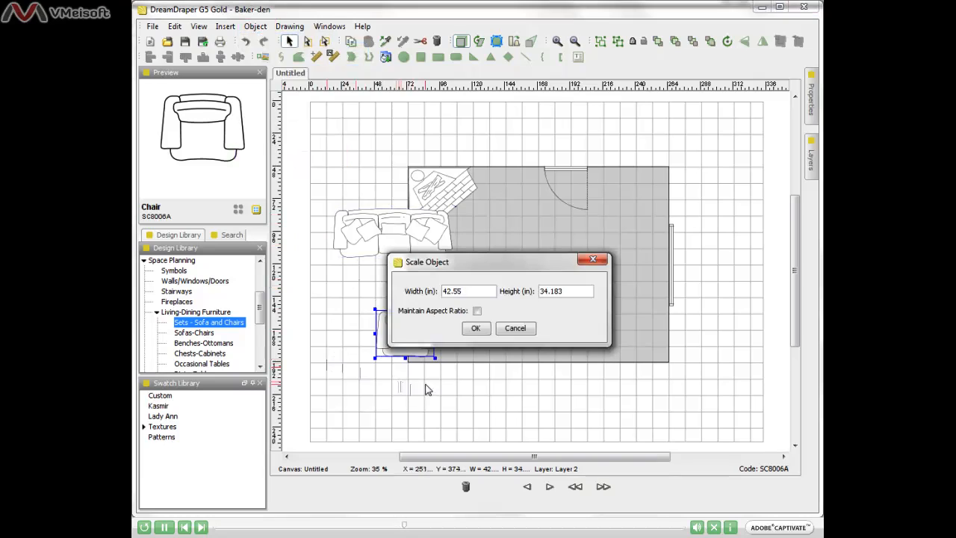
left_click(478, 312)
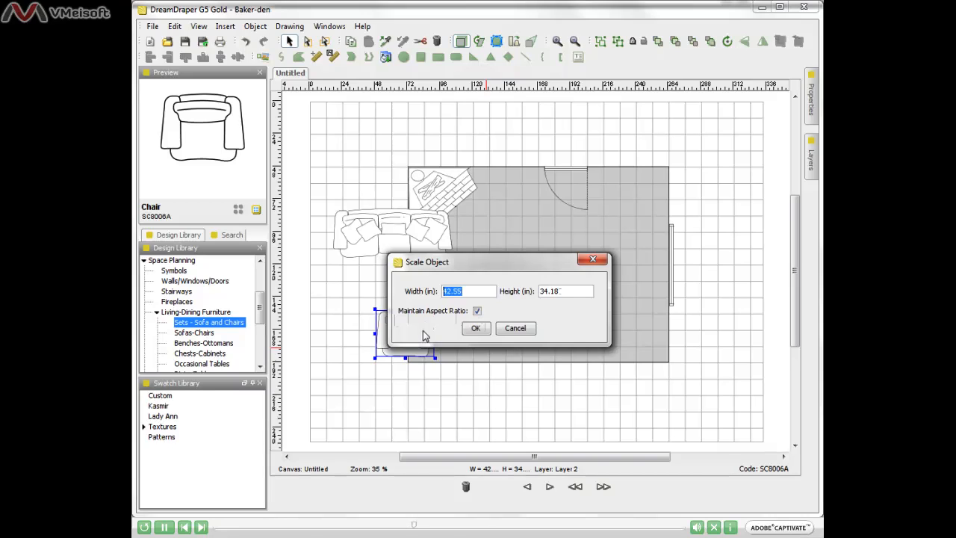
type("38")
left_click(475, 328)
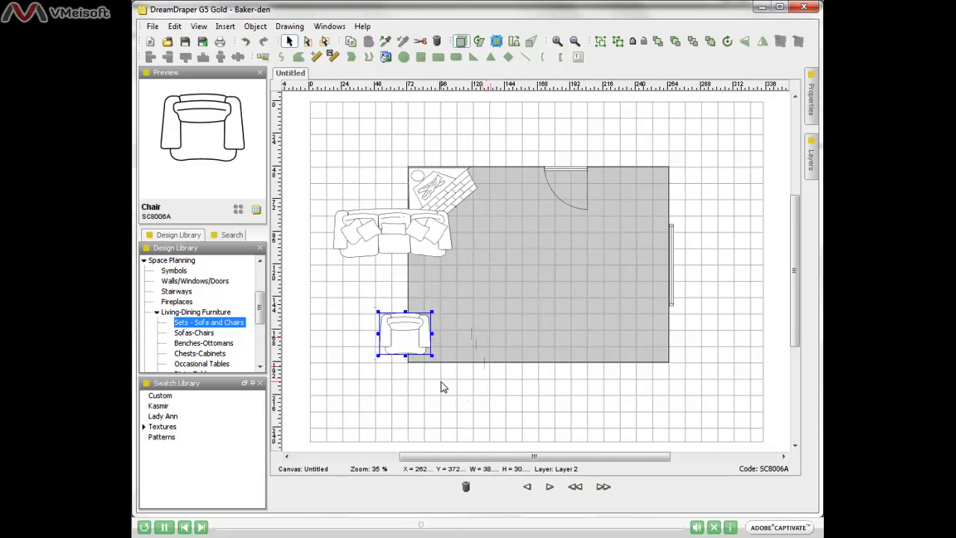
Rotate the sofa 90° clockwise and place it against the room's right wall in front of the window.
left_click(415, 248)
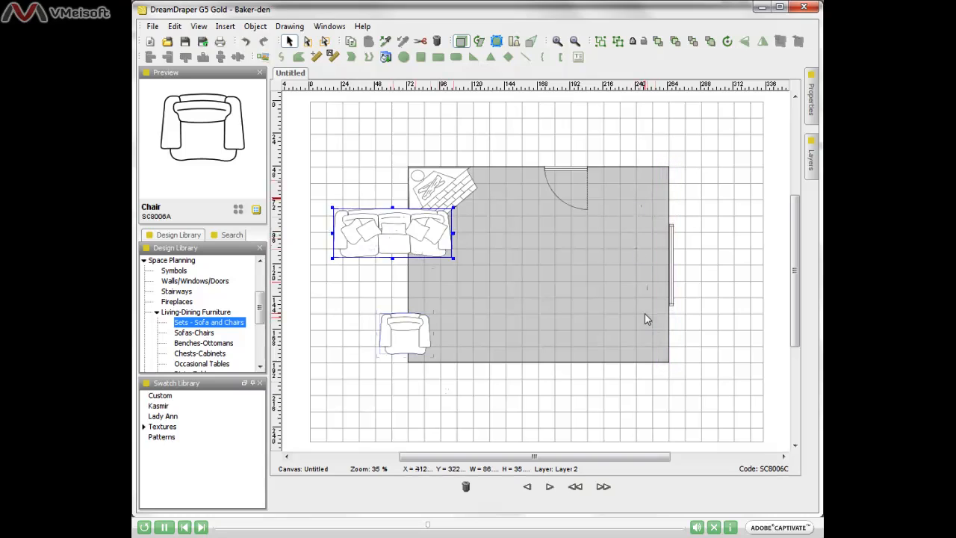
left_click(729, 43)
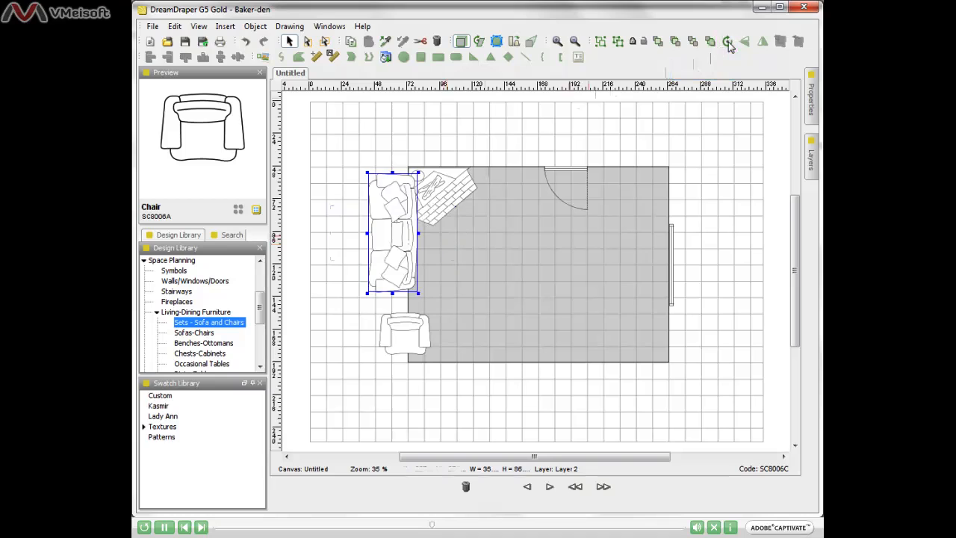
left_click_drag(400, 235, 648, 271)
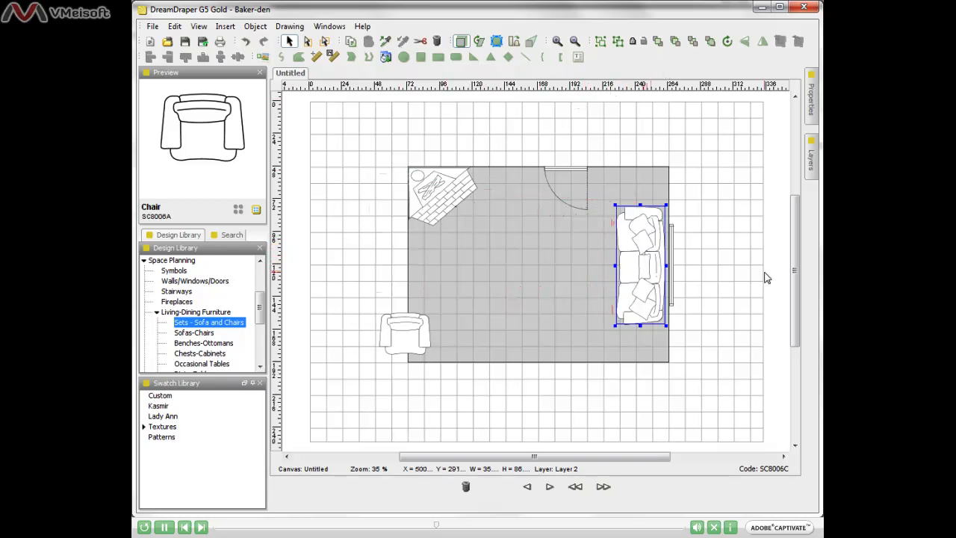
Move the chair inside the room near the middle of the lower wall, rotate it diagonally, and return to default design mode.
left_click(395, 350)
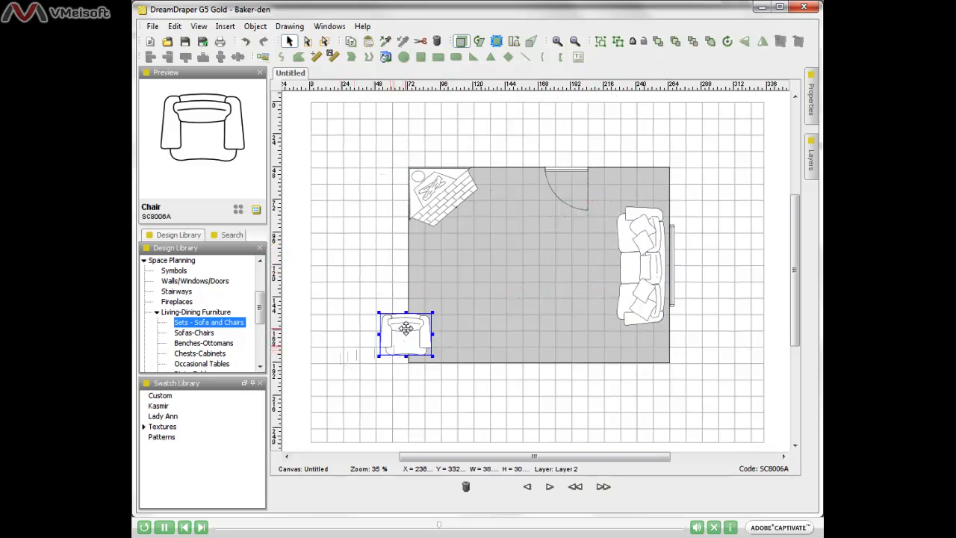
left_click_drag(405, 329, 528, 328)
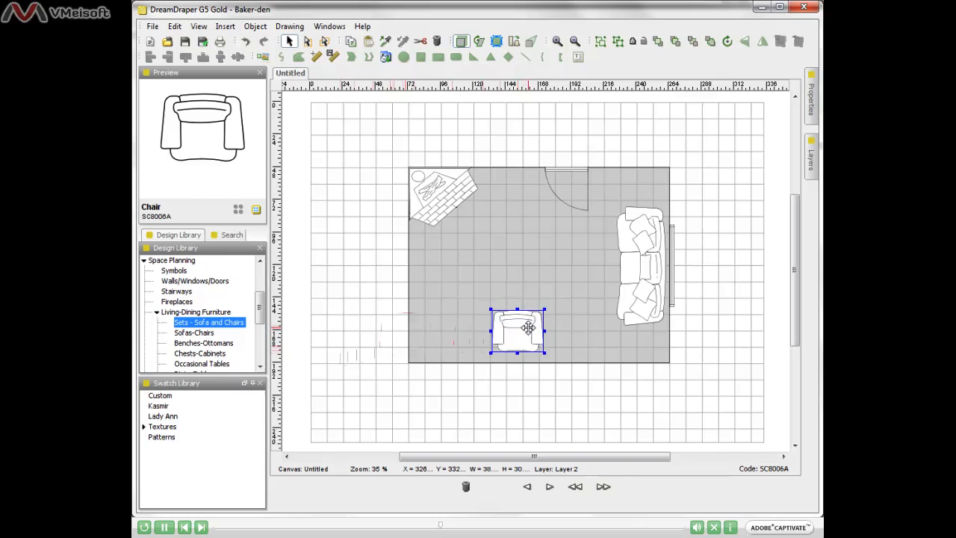
left_click(479, 43)
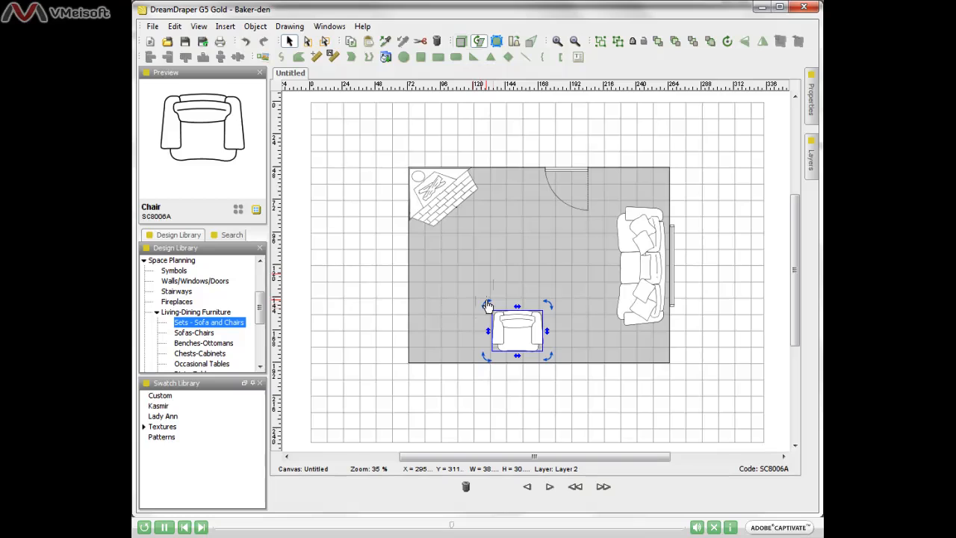
left_click_drag(486, 305, 485, 307)
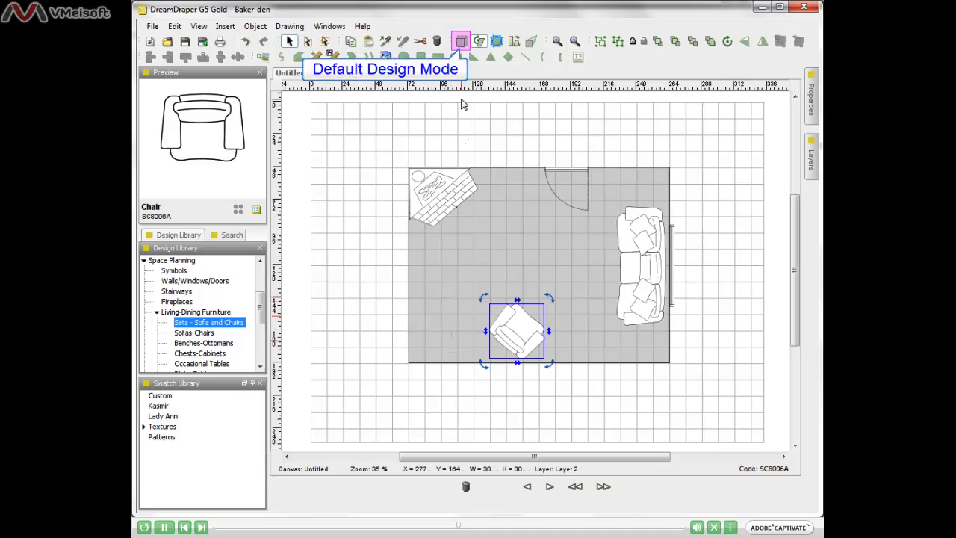
left_click(461, 42)
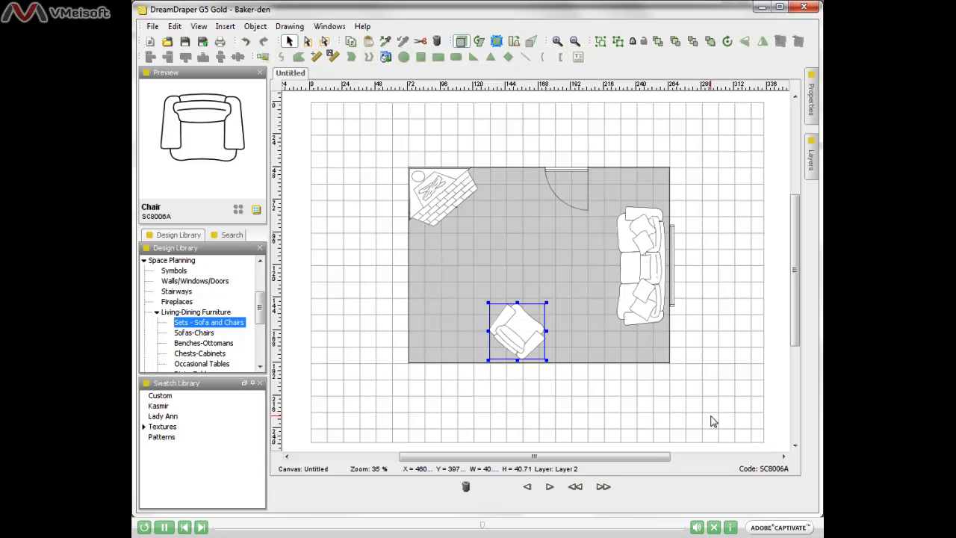
Check the rotated chair's overall width and height in the Scale Object dialog without changing them, and deselect the chair.
left_click(255, 27)
left_click(270, 154)
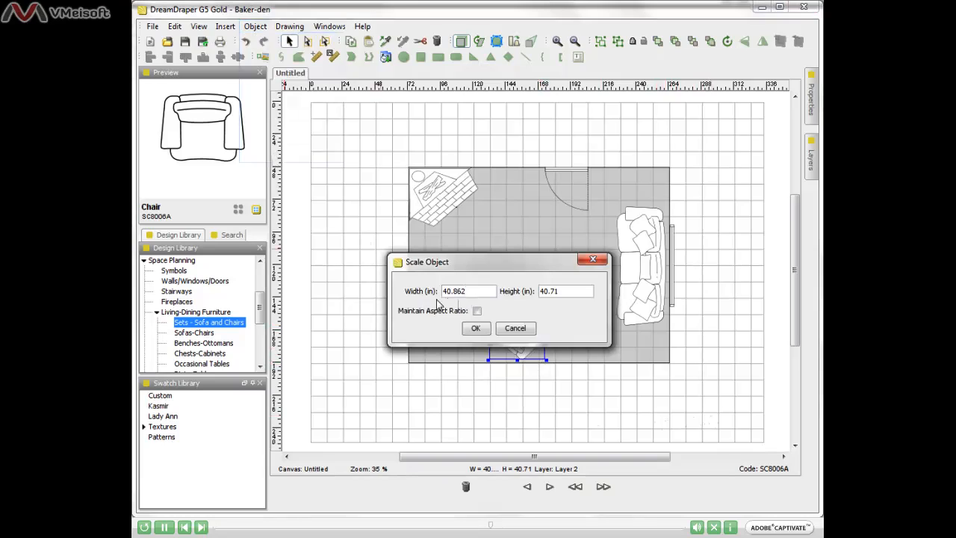
left_click(514, 328)
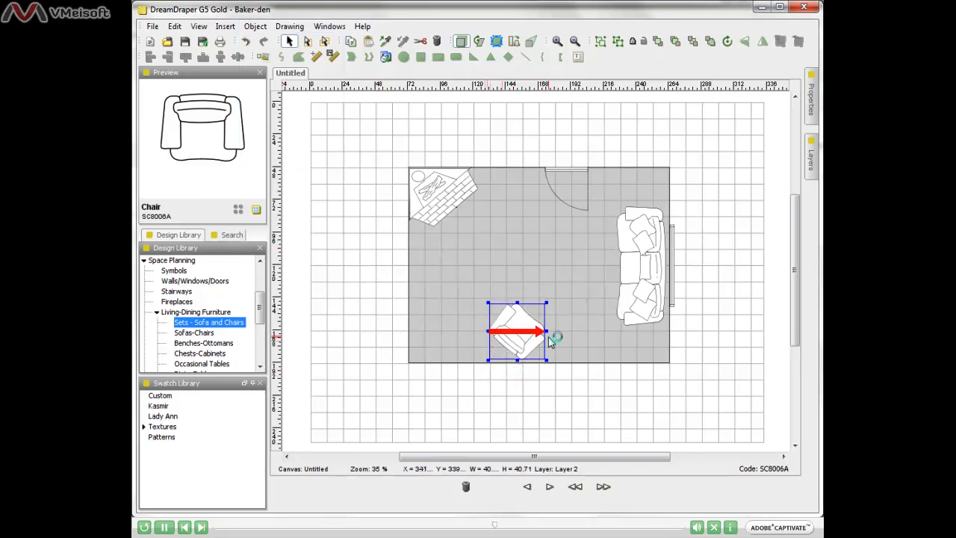
left_click_drag(550, 339, 499, 342)
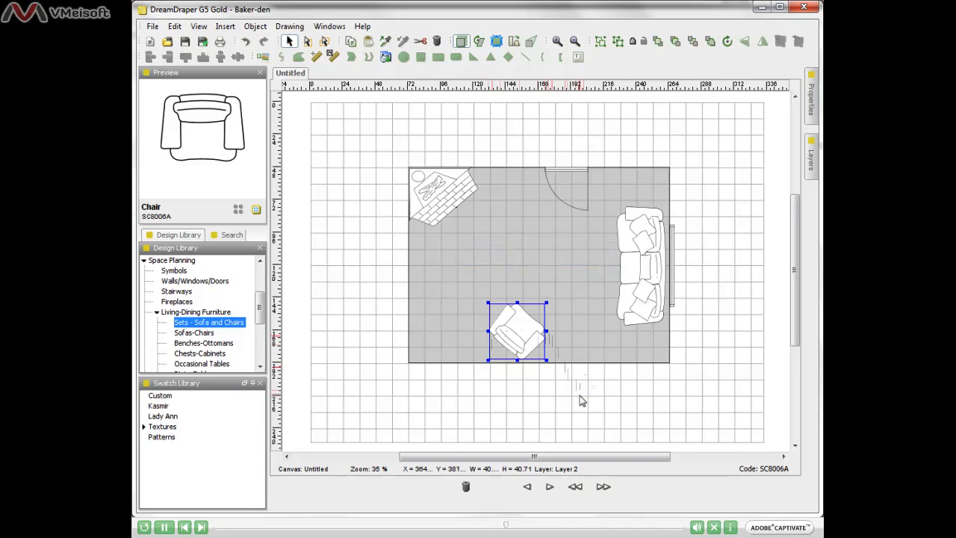
left_click(341, 295)
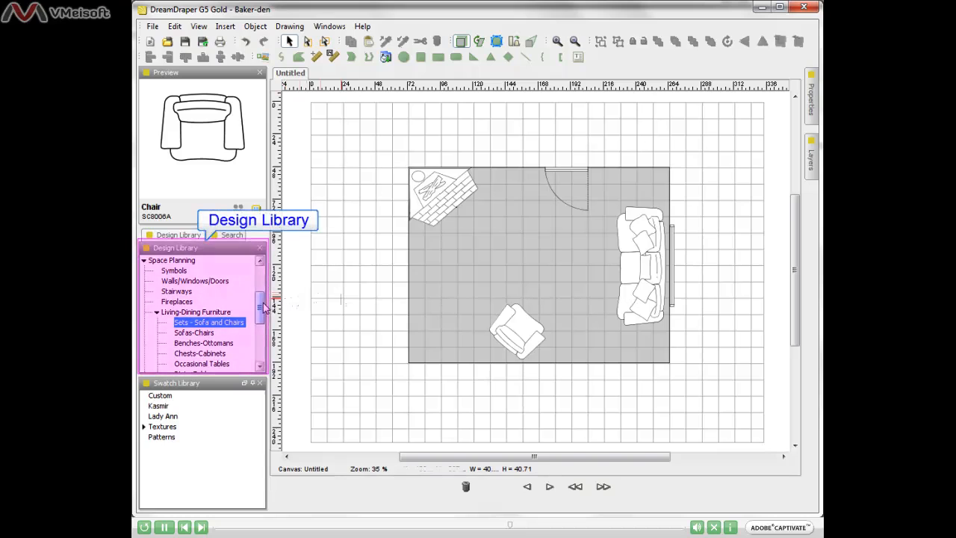
Add the area rug SPPAR002C from the Space Planning library's Area Rugs category and place it just outside the room's left wall.
left_click_drag(263, 306, 263, 327)
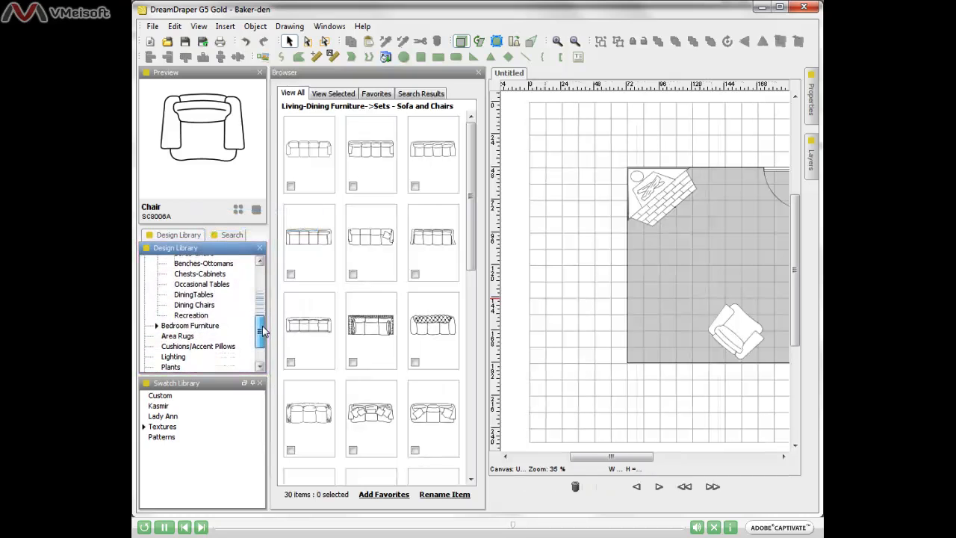
left_click(186, 336)
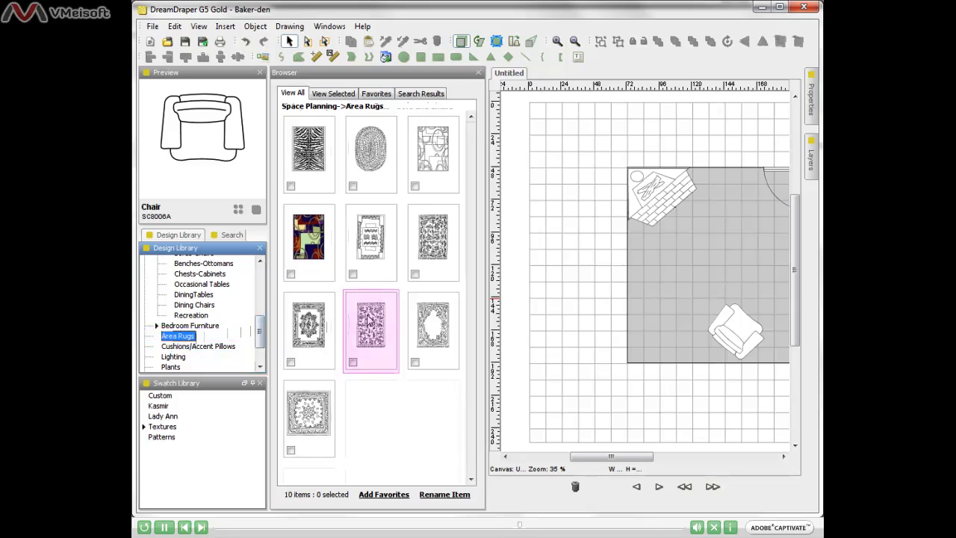
left_click(368, 319)
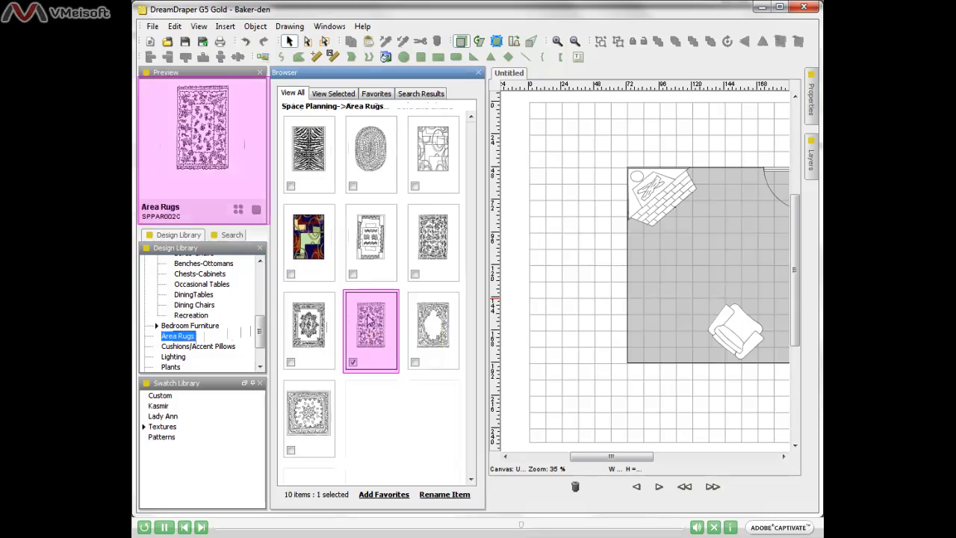
left_click_drag(363, 319, 575, 317)
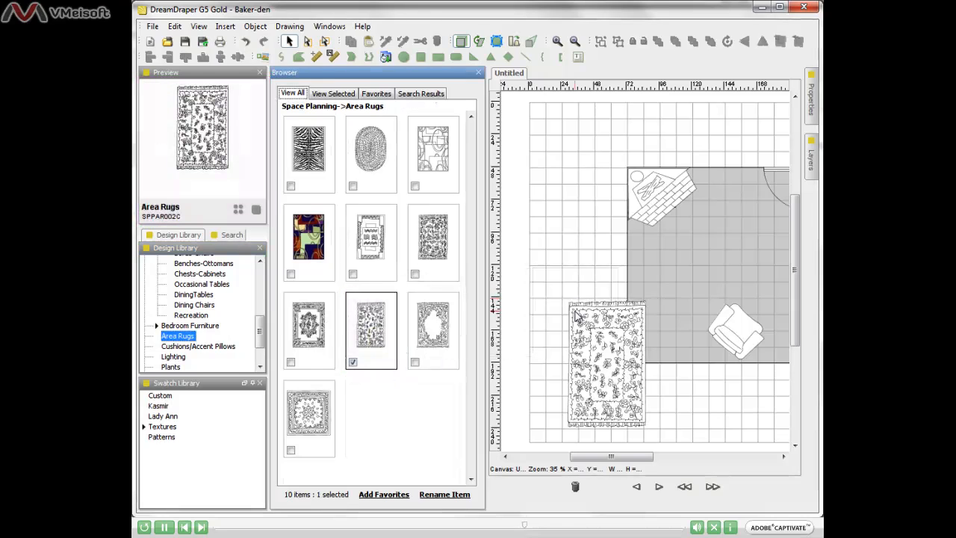
left_click(478, 73)
left_click(385, 335)
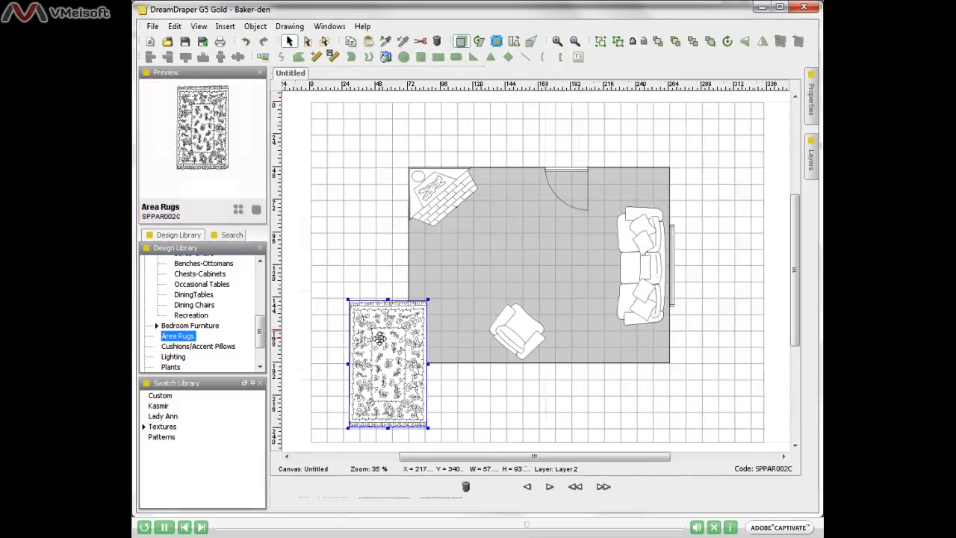
left_click_drag(375, 307, 354, 254)
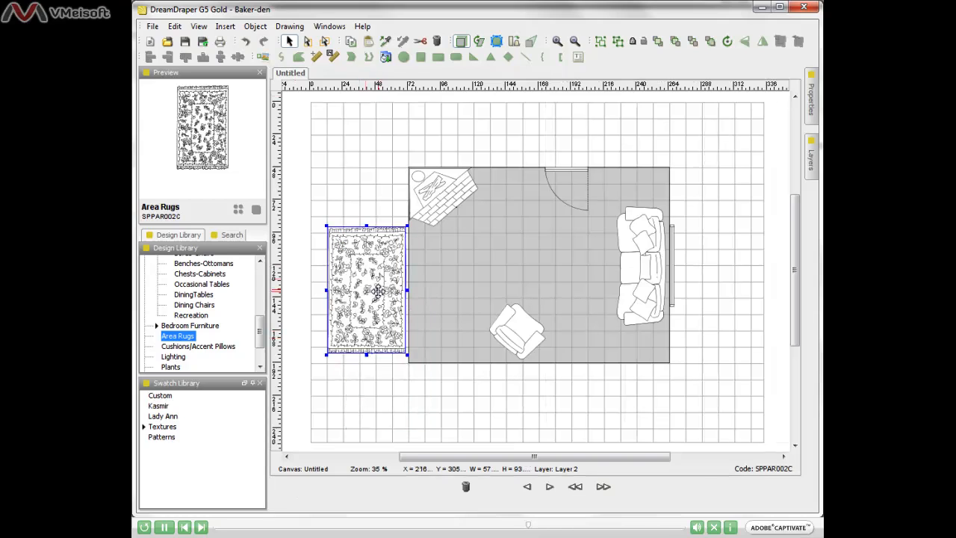
Scale the area rug to 96 inches wide and 120 inches high without maintaining its aspect ratio.
left_click(254, 26)
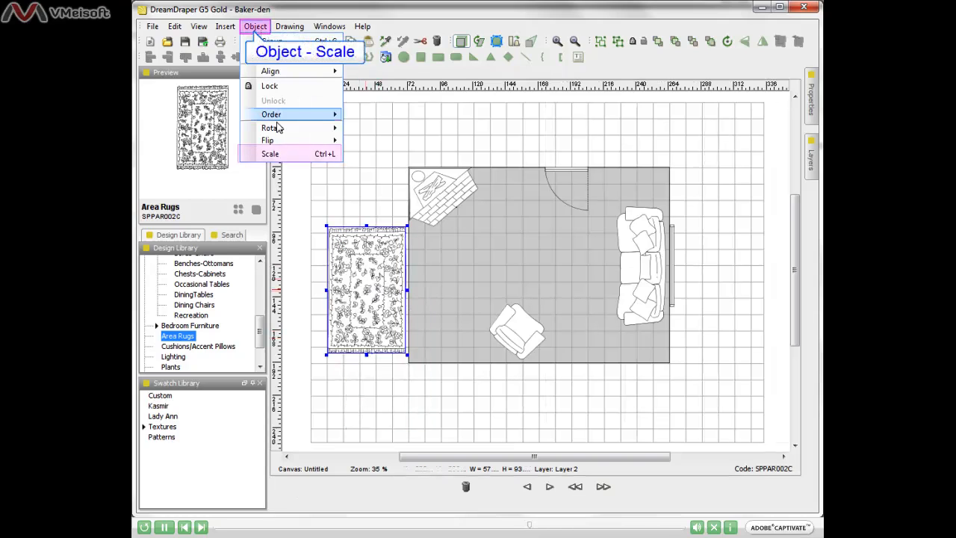
left_click(278, 154)
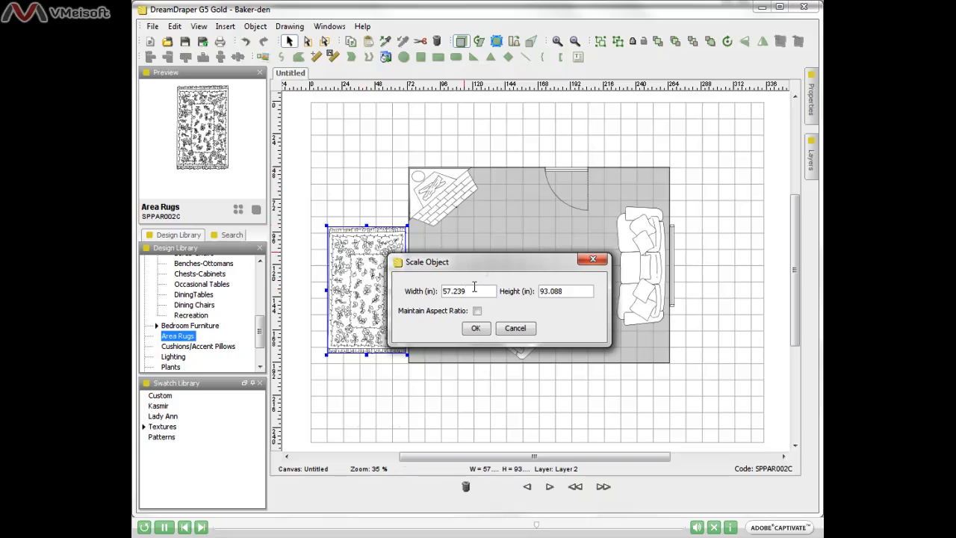
left_click_drag(473, 291, 443, 292)
type("96")
left_click_drag(571, 291, 493, 294)
type("120")
left_click(476, 328)
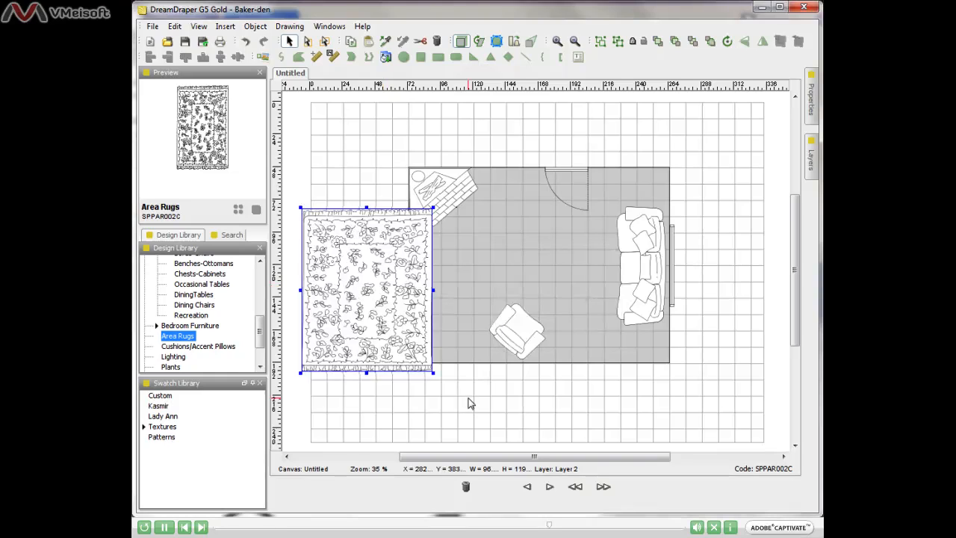
Rotate the rug 90° and move it inside the room between the fireplace and the sofa.
left_click(728, 42)
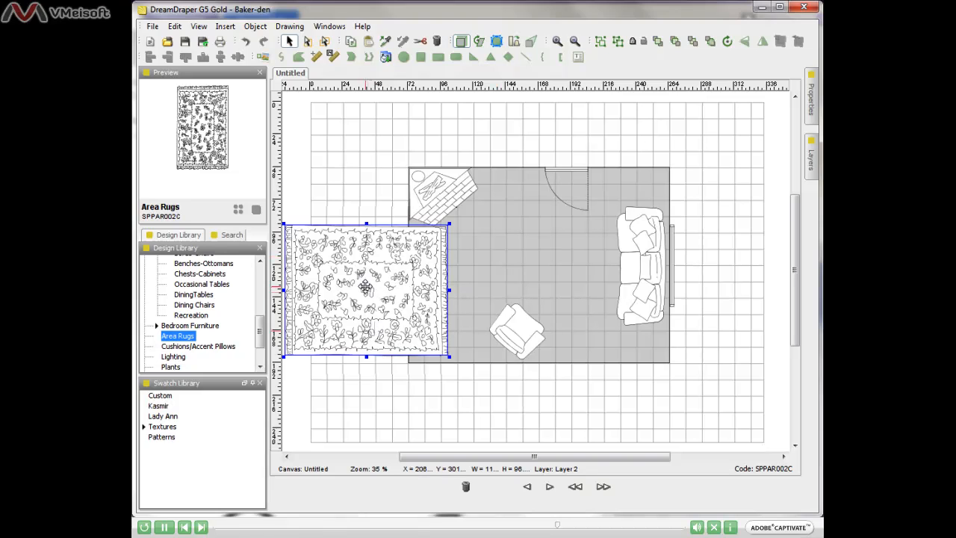
left_click_drag(366, 285, 539, 270)
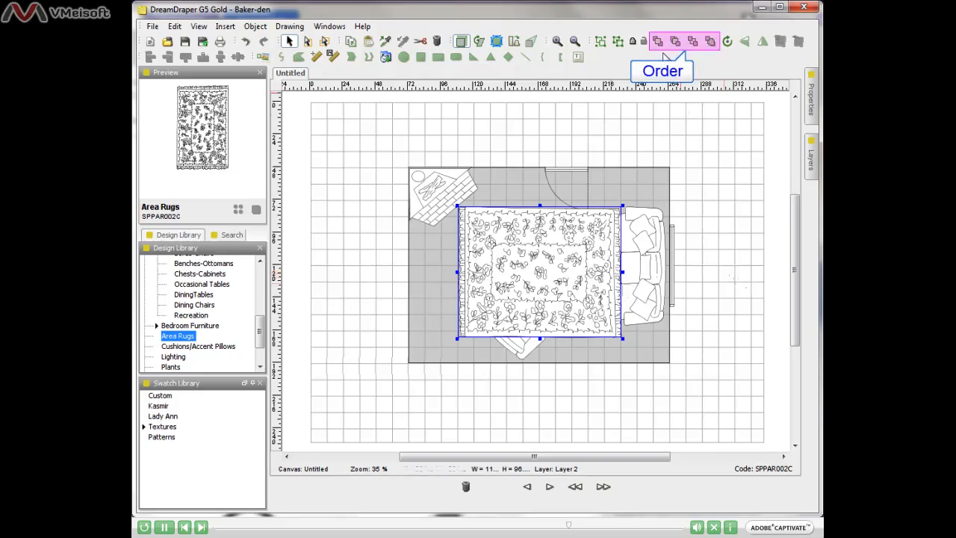
Send the rug backward behind the chair and sofa, shift it slightly under the sofa's front edge, and deselect it.
left_click(710, 41)
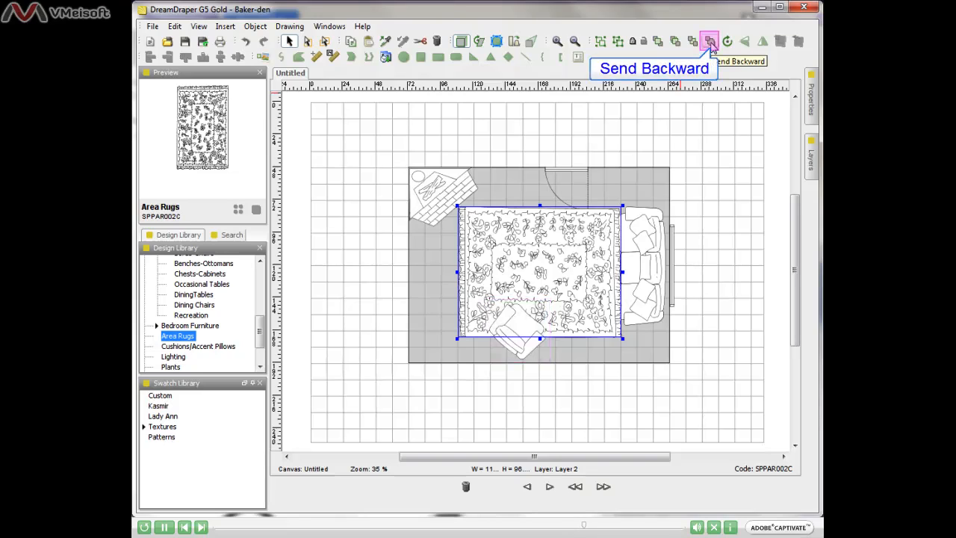
left_click(710, 43)
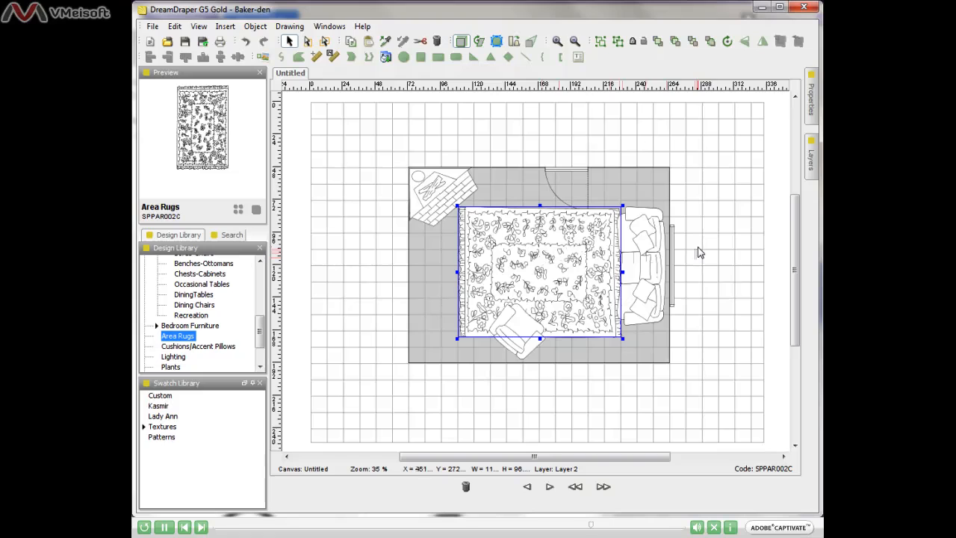
left_click_drag(537, 268, 547, 265)
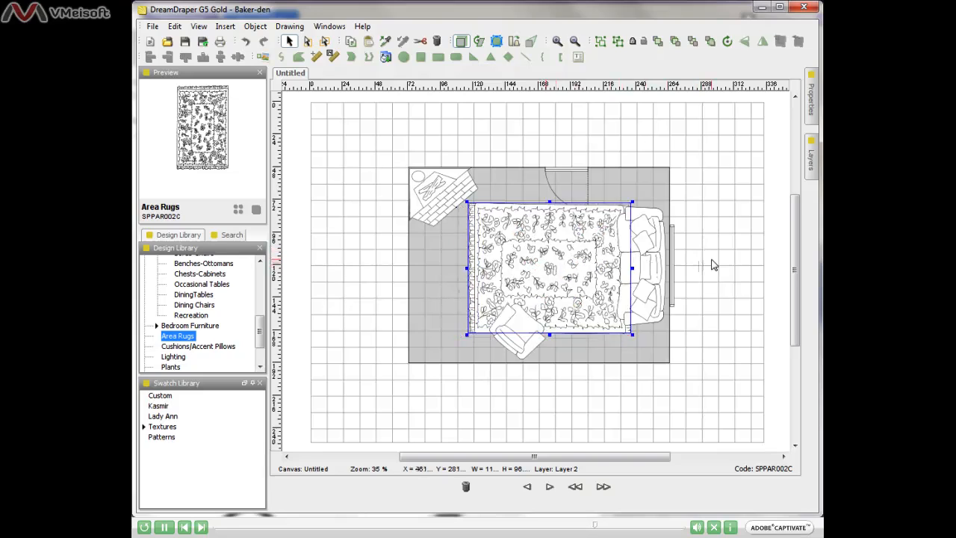
left_click(724, 264)
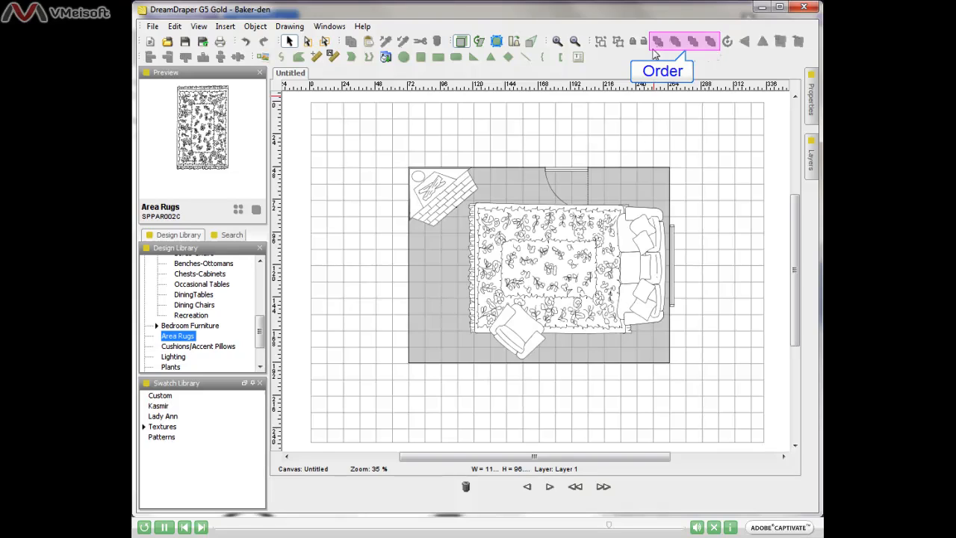
Send the rug to the back of the stacking order, bring it forward above the room's floor, and deselect it.
left_click(570, 244)
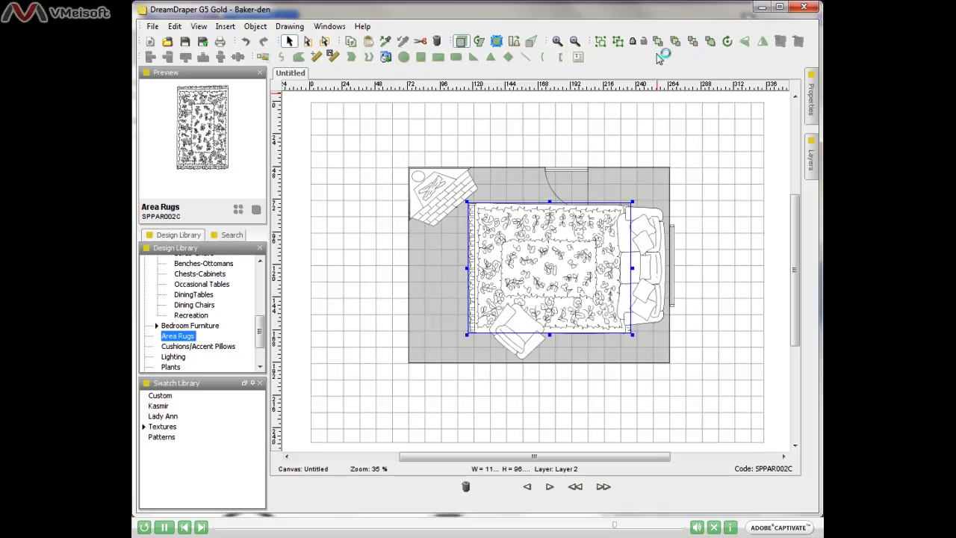
left_click(708, 44)
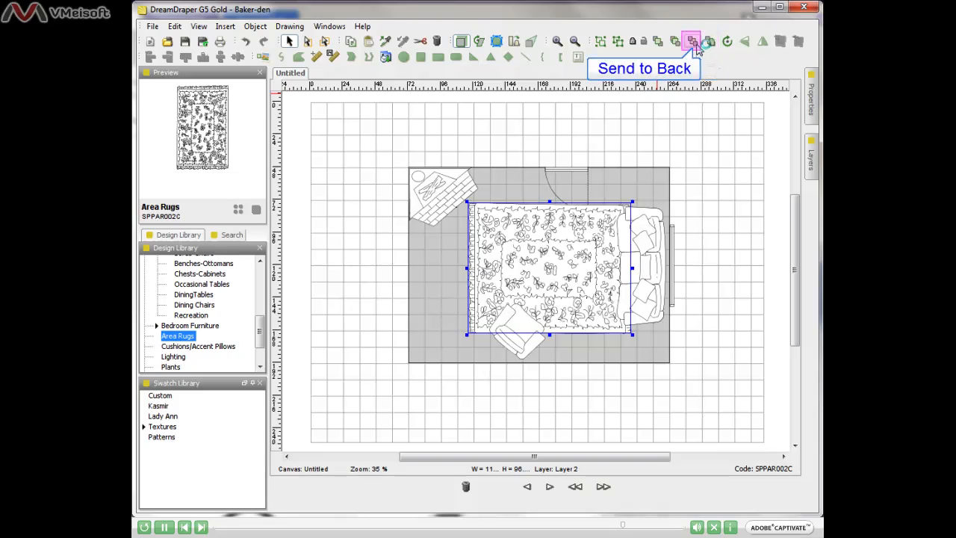
left_click(694, 43)
left_click(693, 43)
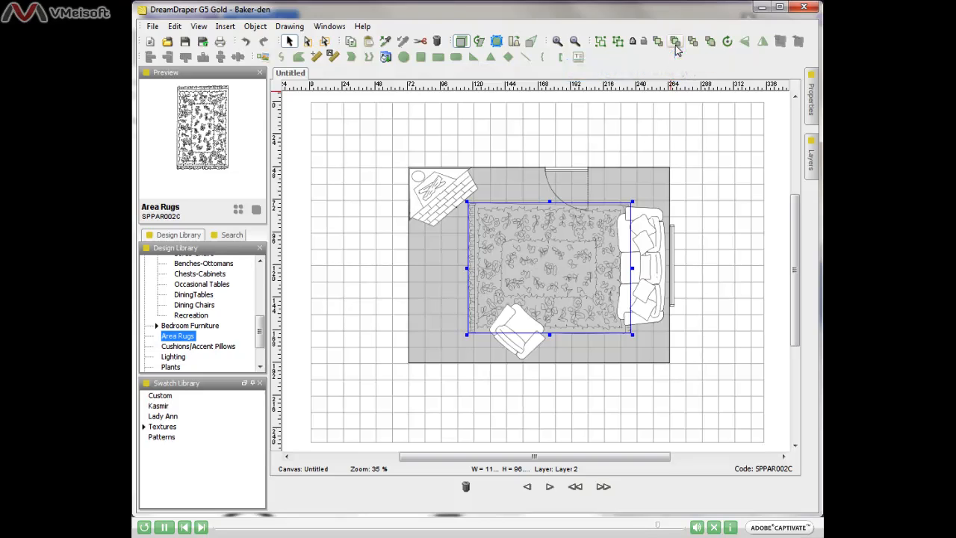
left_click(676, 45)
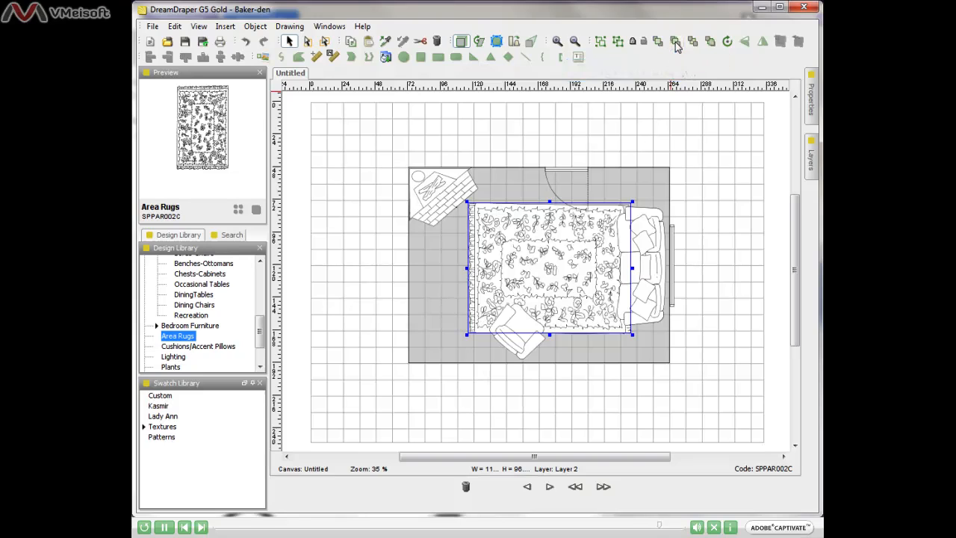
left_click(714, 162)
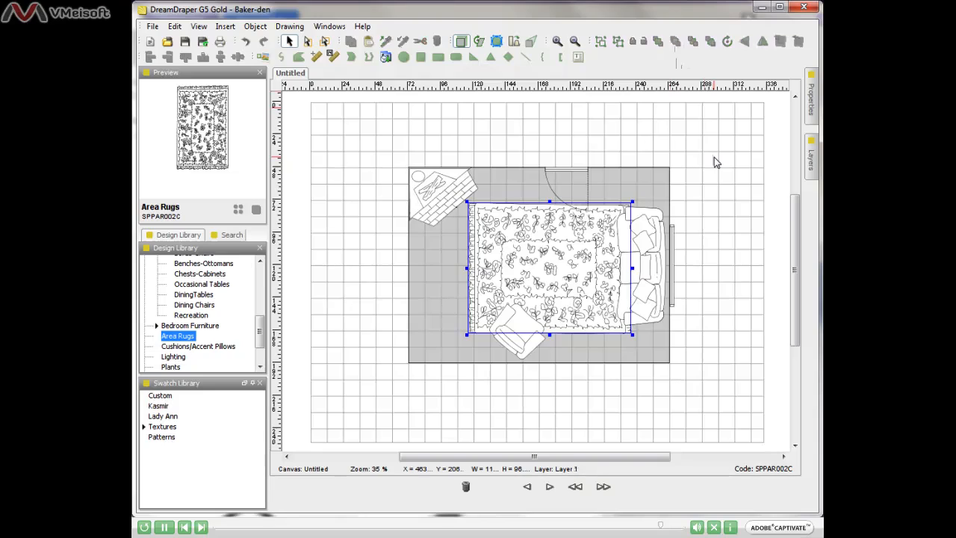